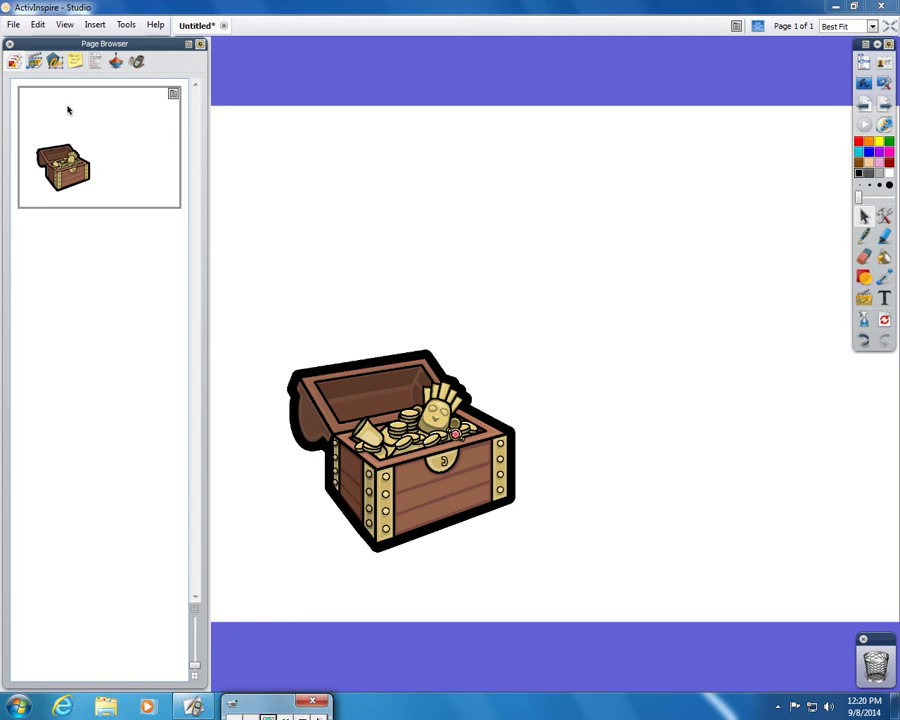
Hide the page thumbnails panel, then bring it back through the view options
{"action": "left_click", "coordinate": [9, 44]}
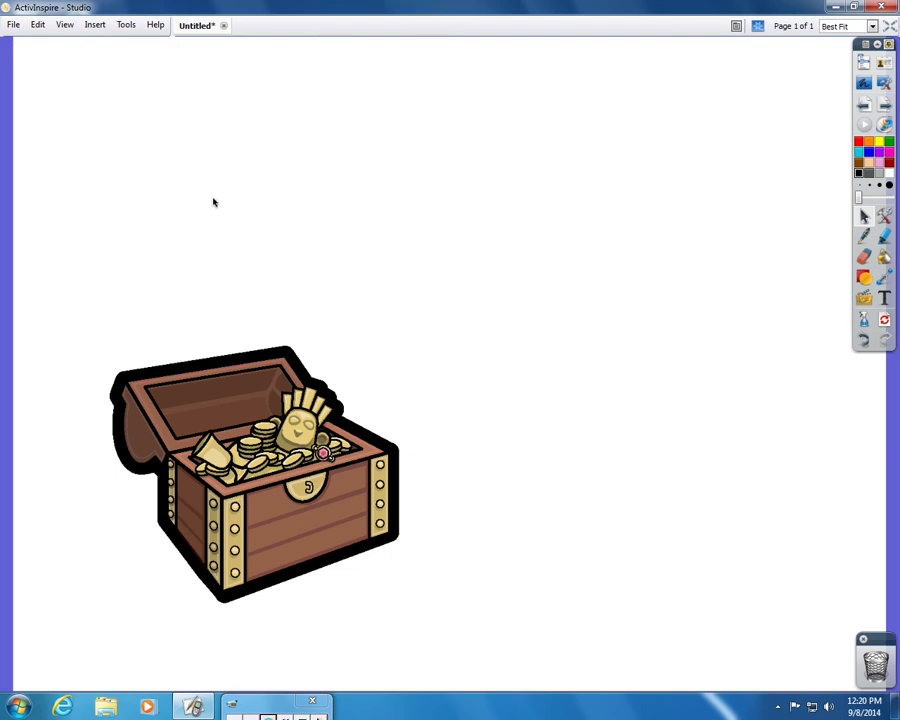
{"action": "left_click", "coordinate": [65, 25]}
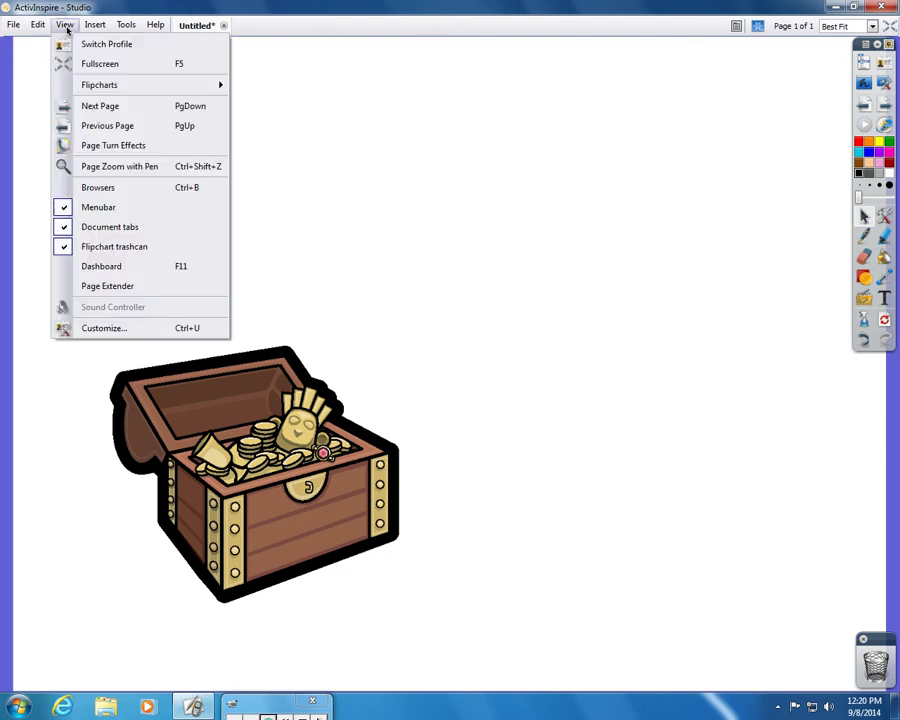
{"action": "left_click", "coordinate": [97, 188]}
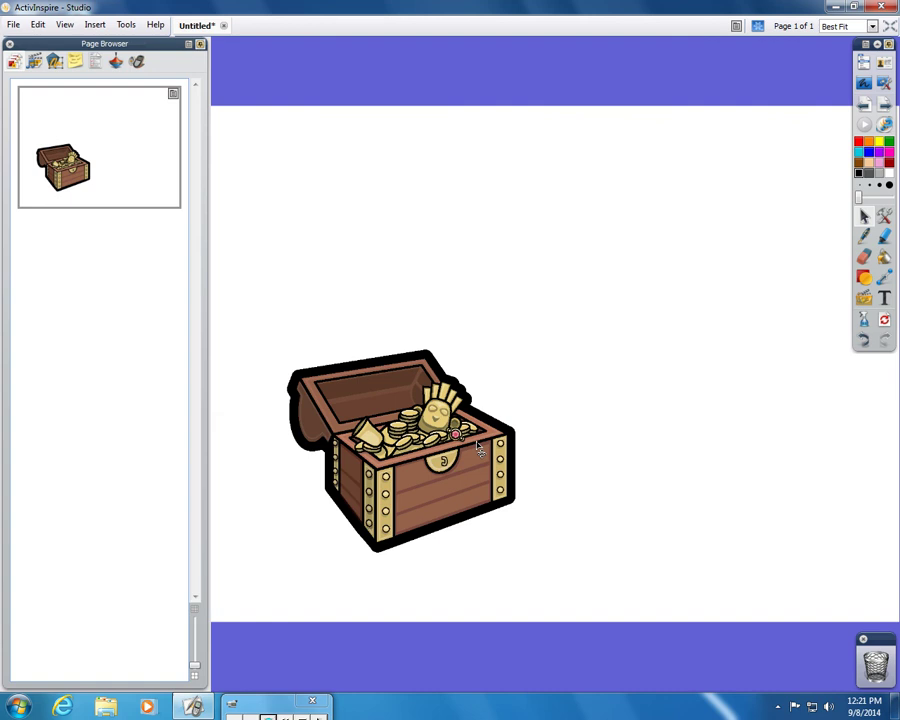
Nudge the treasure chest slightly right and down, briefly checking the Resource Browser's treasure images
{"action": "left_click_drag", "start_coordinate": [480, 450], "coordinate": [497, 455]}
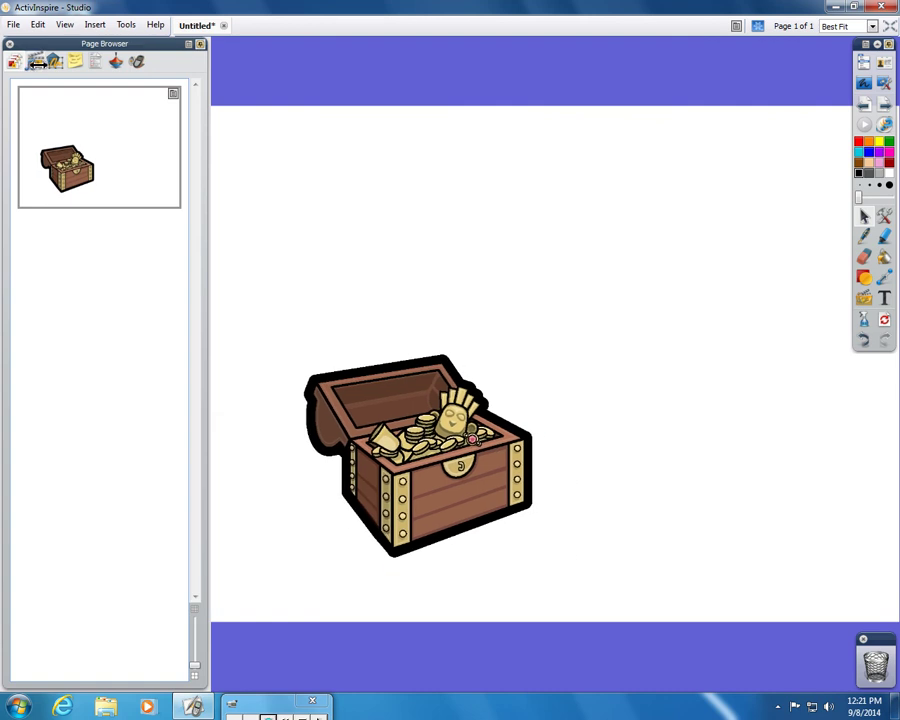
{"action": "left_click", "coordinate": [36, 62]}
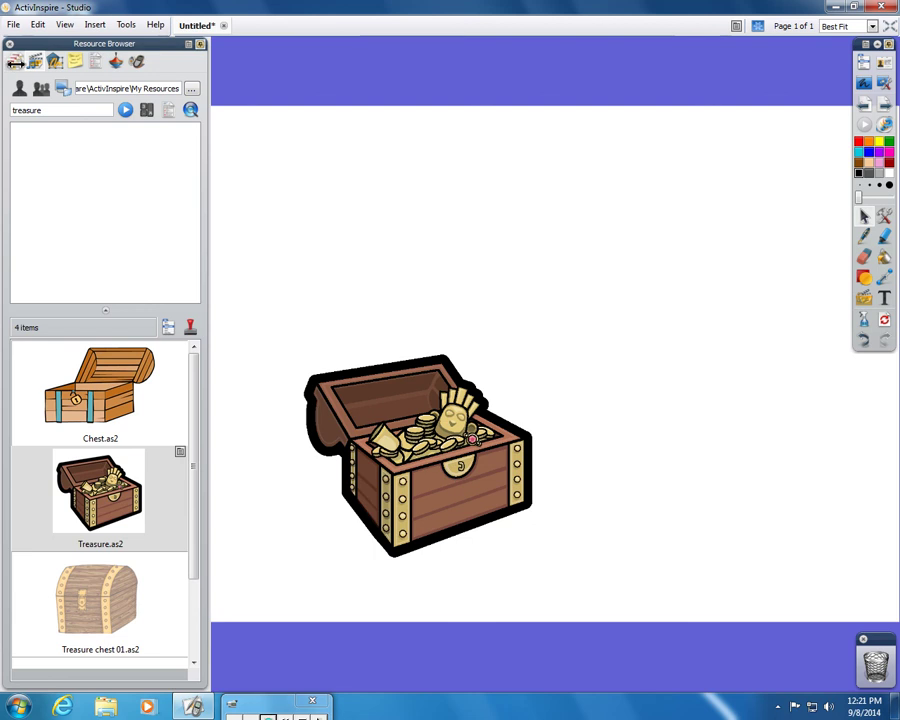
{"action": "left_click", "coordinate": [15, 62]}
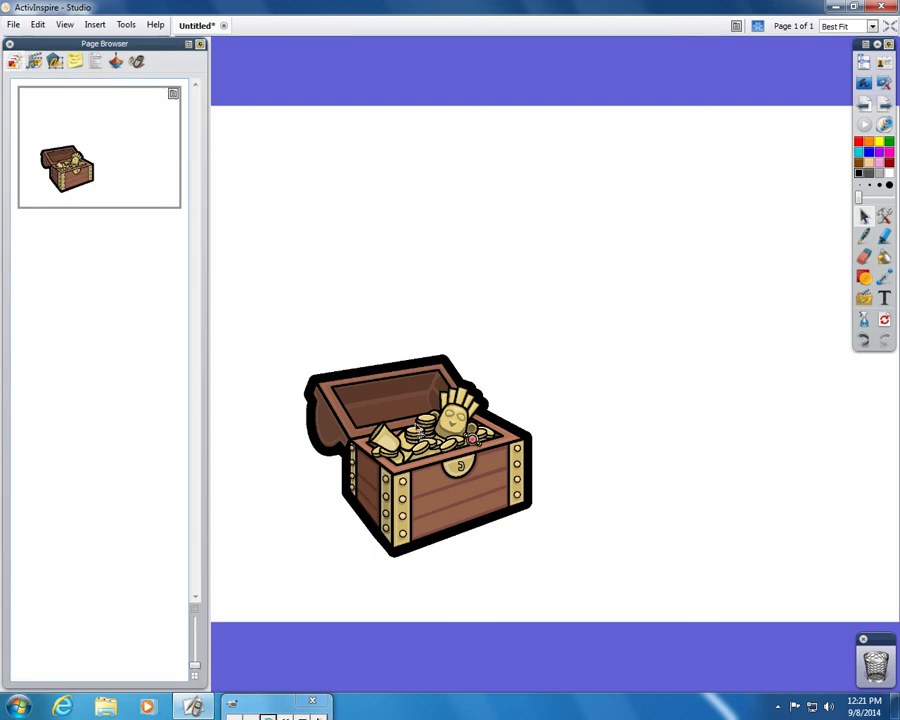
{"action": "mouse_move", "coordinate": [420, 430]}
{"action": "left_mouse_down"}
{"action": "mouse_move", "coordinate": [428, 443]}
{"action": "mouse_move", "coordinate": [412, 441]}
{"action": "left_mouse_up"}
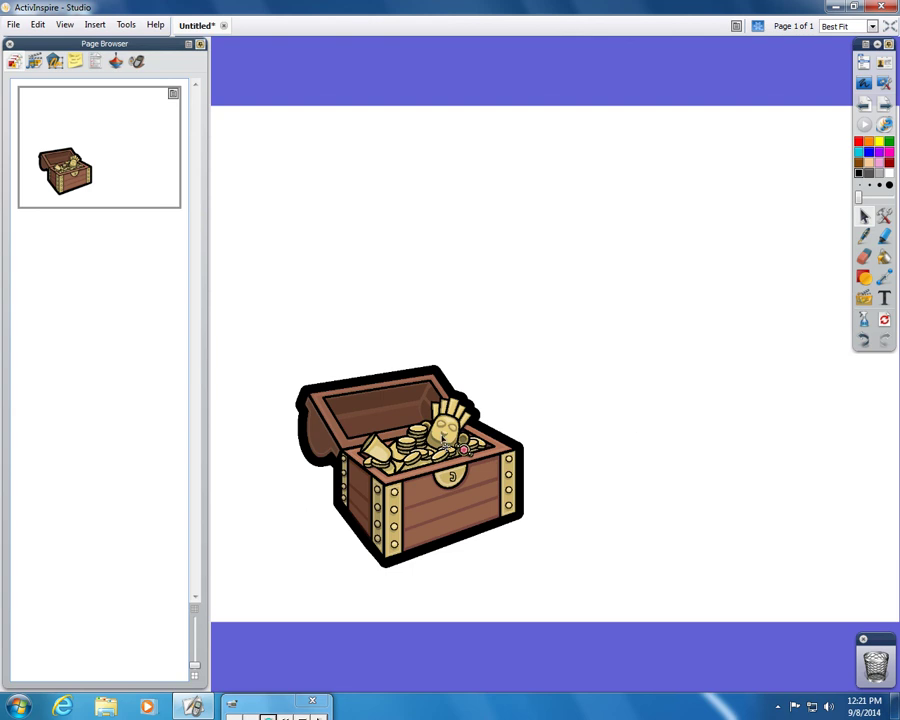
{"action": "left_click_drag", "start_coordinate": [425, 430], "coordinate": [428, 433]}
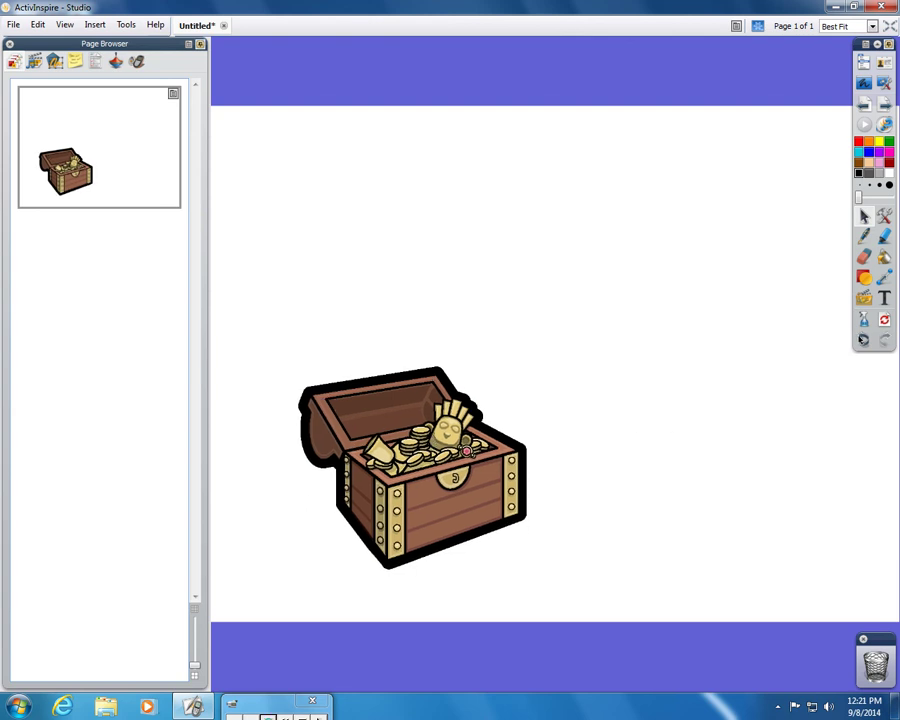
Add text boxes 'been' above the treasure chest and 'she' to its right
{"action": "key", "text": "t"}
{"action": "left_click", "coordinate": [476, 302]}
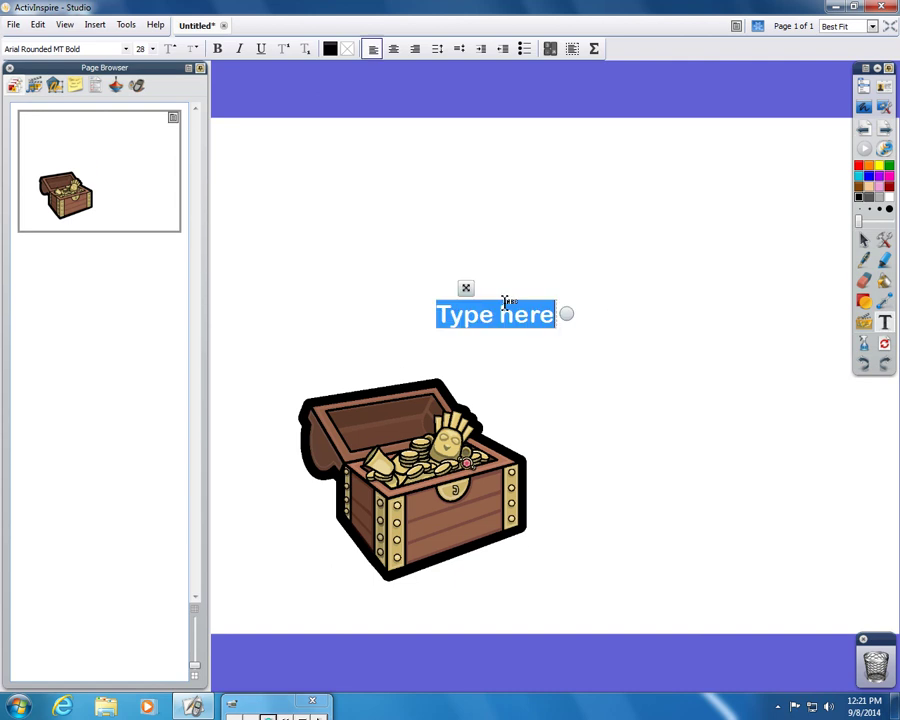
{"action": "type", "text": "been"}
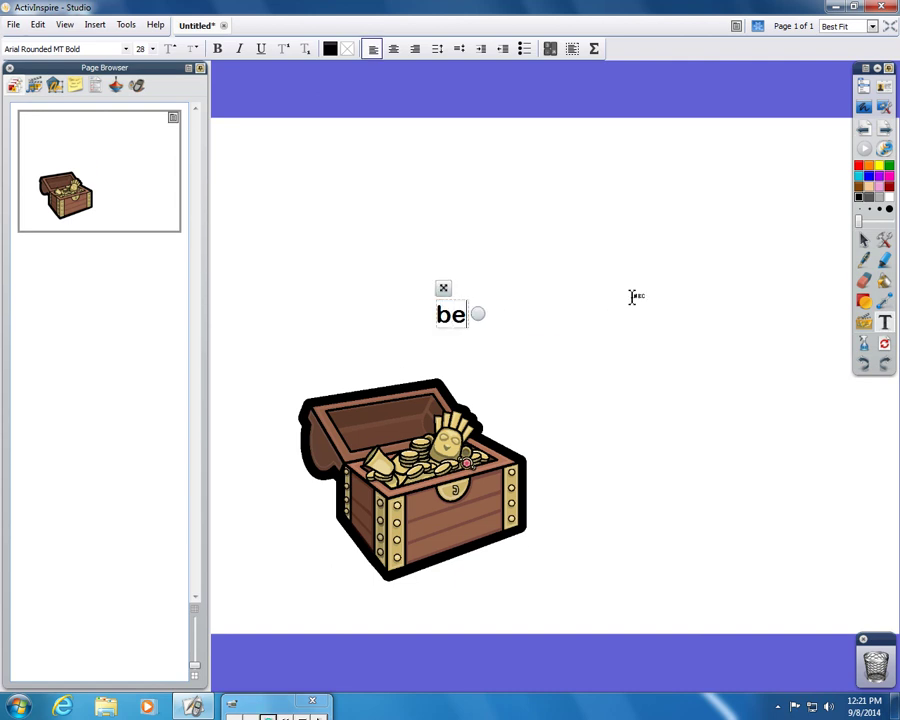
{"action": "left_click", "coordinate": [560, 343]}
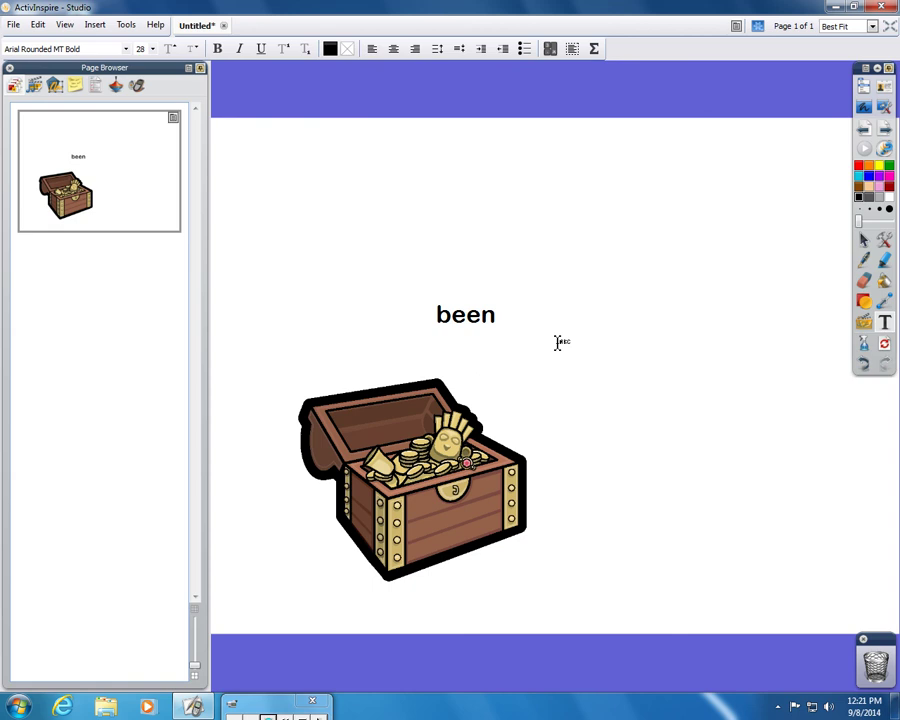
{"action": "left_click", "coordinate": [558, 342]}
{"action": "type", "text": "she"}
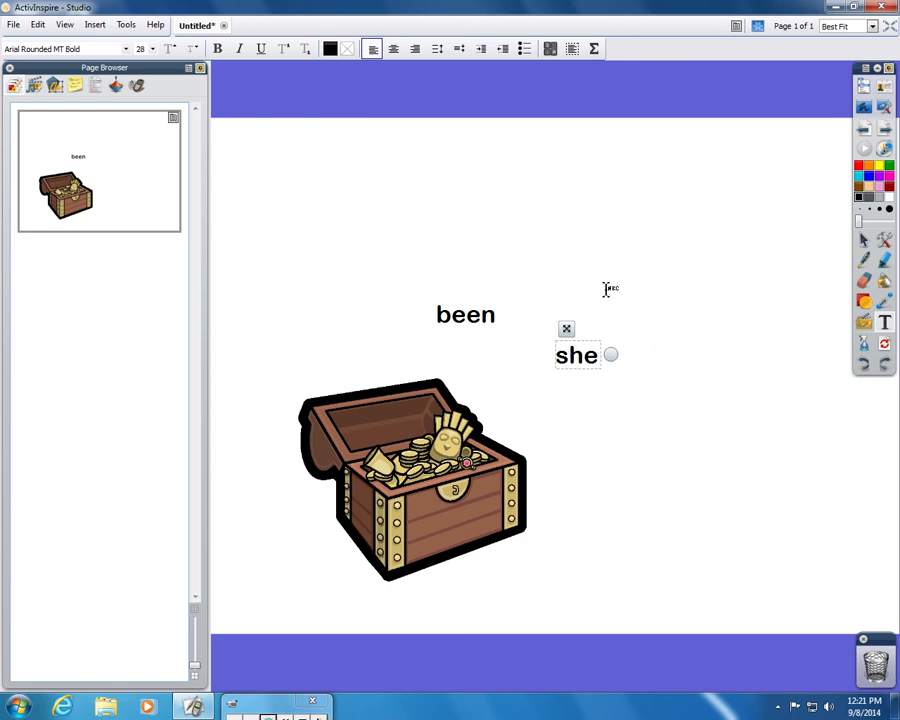
Add 'true' above 'she' and 'couple' right of the chest as text boxes
{"action": "left_click", "coordinate": [543, 270]}
{"action": "left_click", "coordinate": [543, 270]}
{"action": "type", "text": "true"}
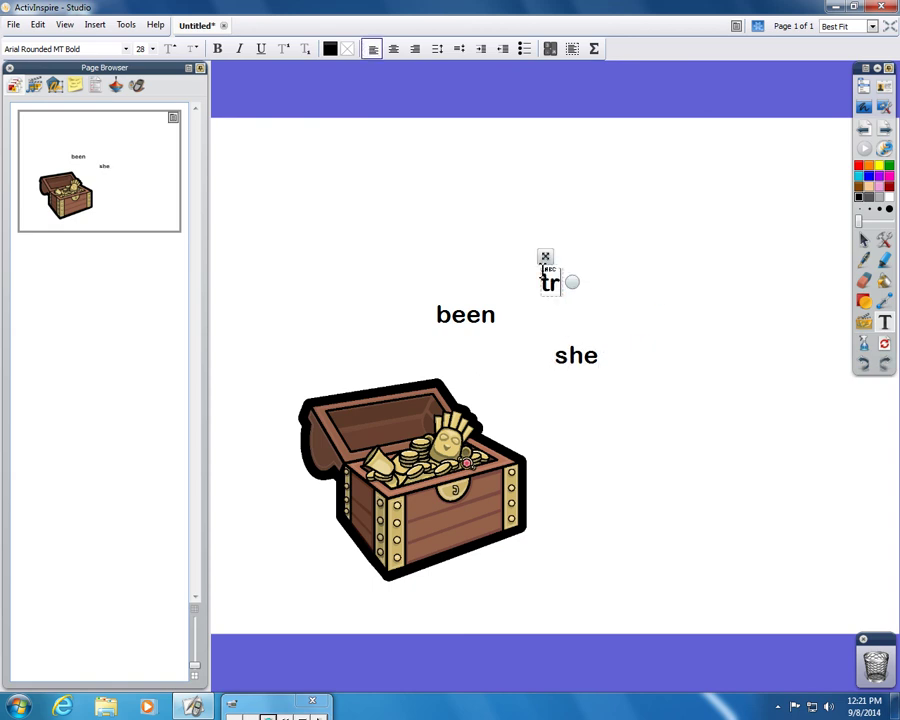
{"action": "left_click", "coordinate": [603, 428]}
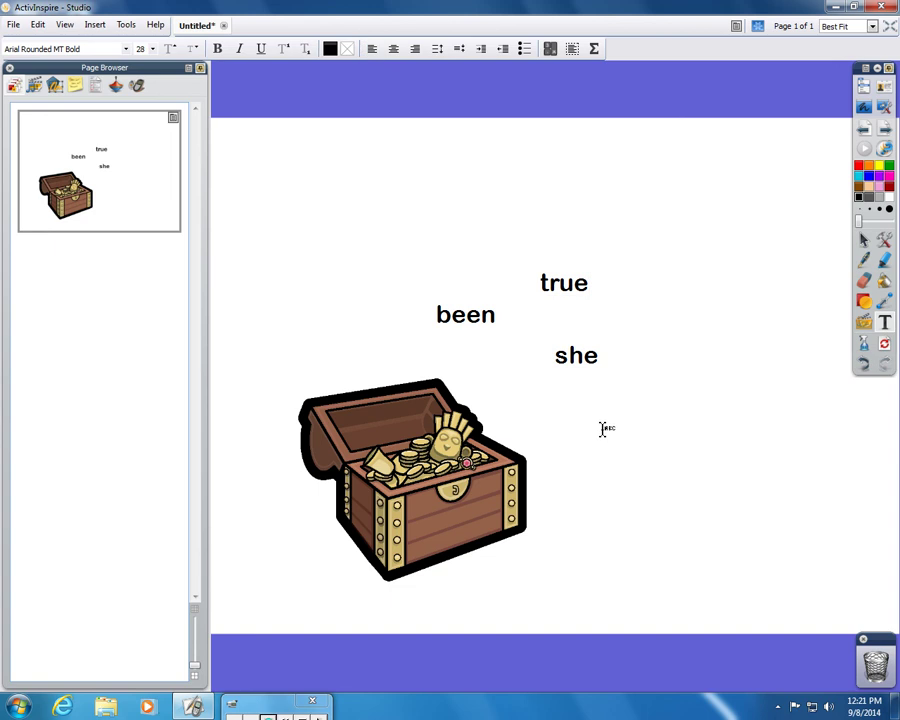
{"action": "left_click", "coordinate": [603, 428]}
{"action": "type", "text": "couple"}
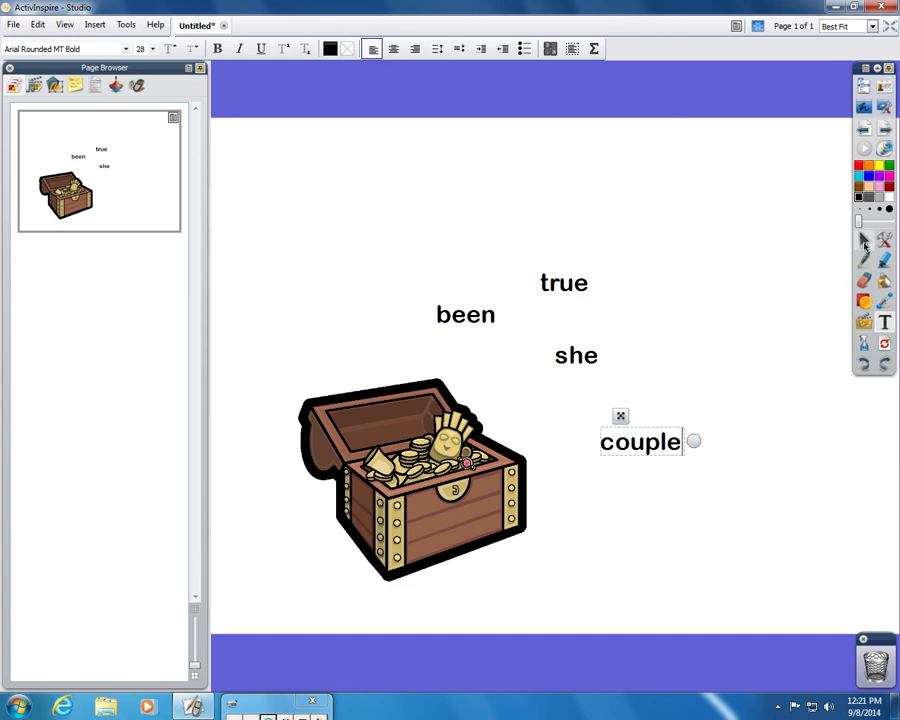
{"action": "left_click", "coordinate": [865, 243]}
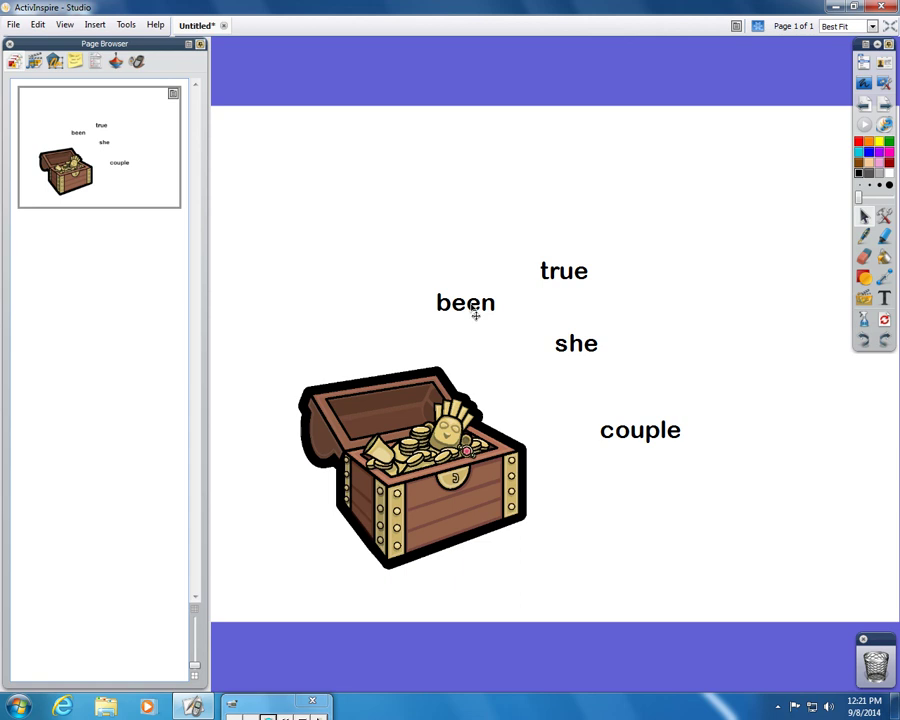
Test-drag been, she, couple and true onto the chest, then shift 'she' slightly right
{"action": "left_click_drag", "start_coordinate": [475, 313], "coordinate": [457, 460]}
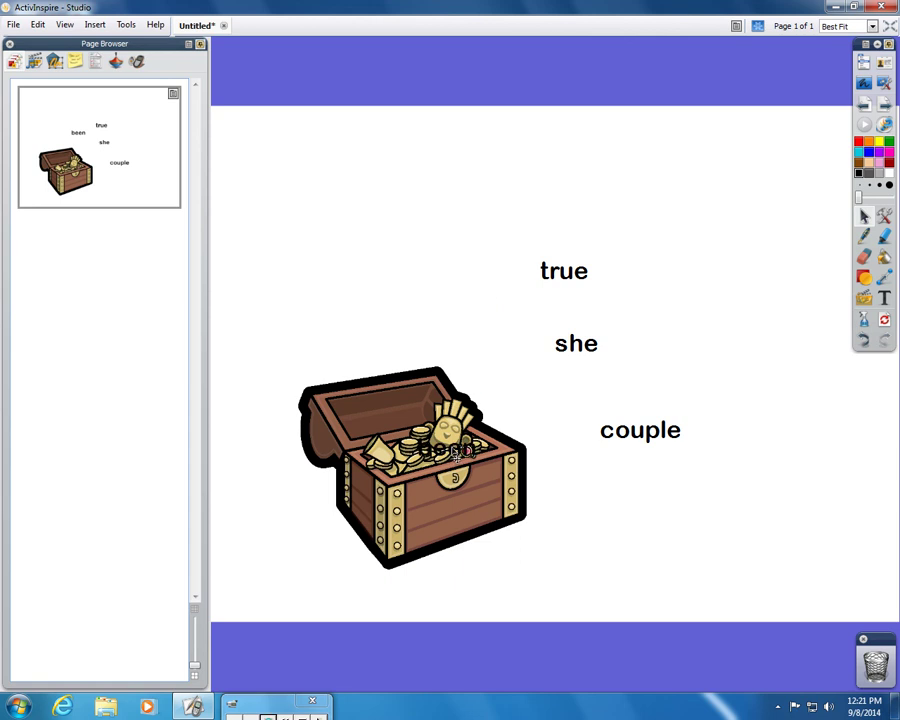
{"action": "left_click_drag", "start_coordinate": [474, 335], "coordinate": [455, 408]}
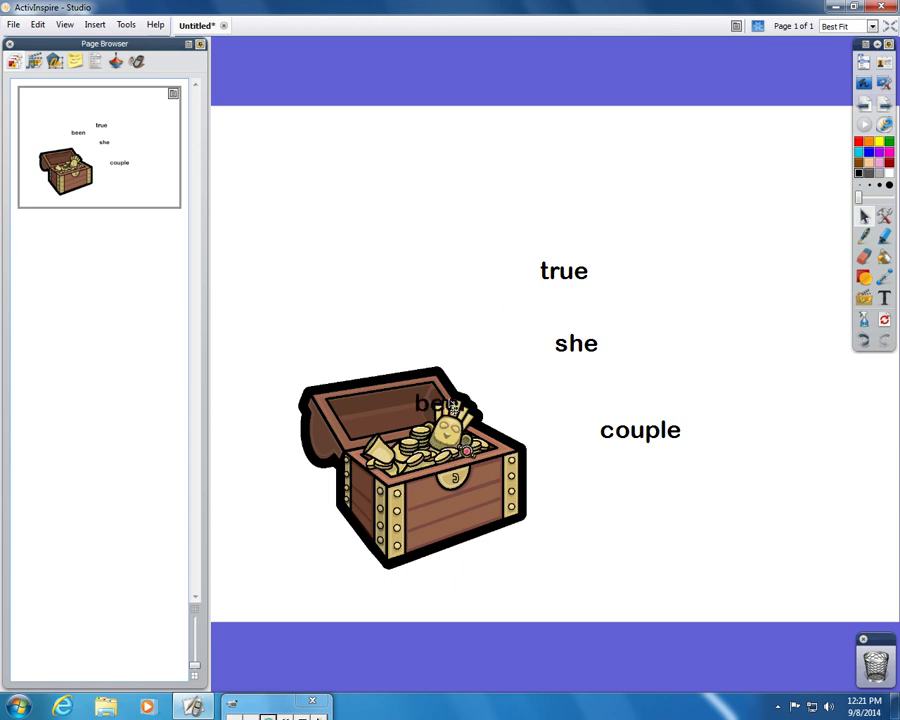
{"action": "left_click_drag", "start_coordinate": [470, 345], "coordinate": [432, 416]}
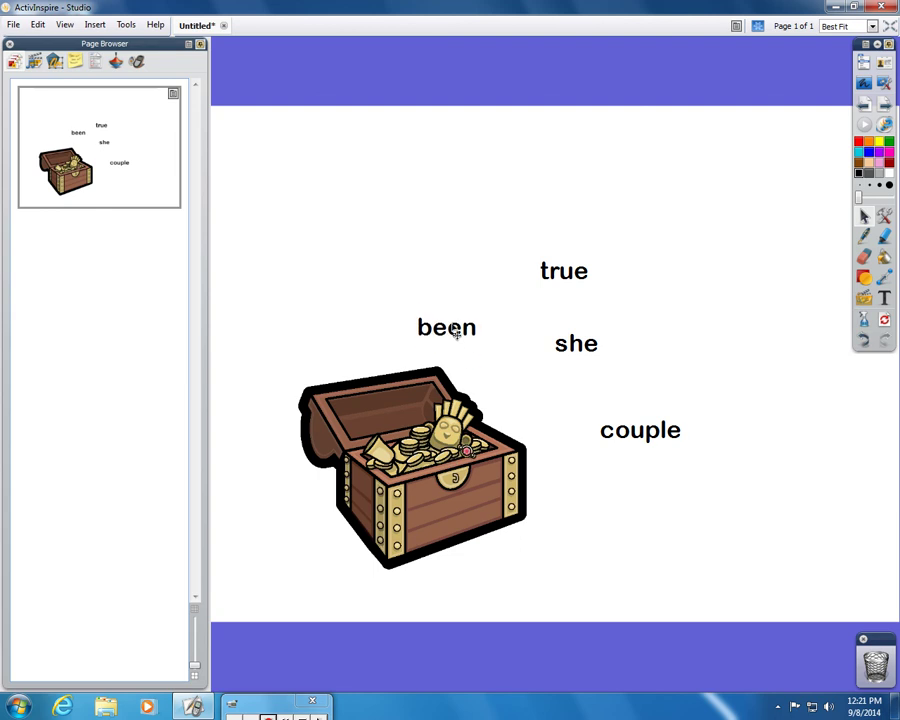
{"action": "left_click_drag", "start_coordinate": [583, 347], "coordinate": [460, 455]}
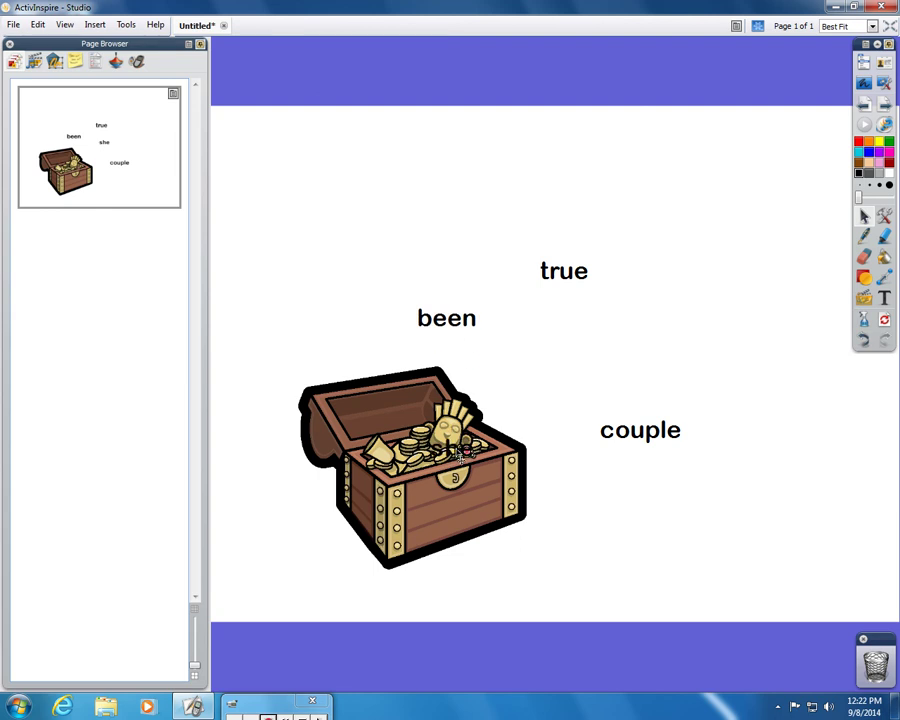
{"action": "left_click_drag", "start_coordinate": [632, 438], "coordinate": [440, 450]}
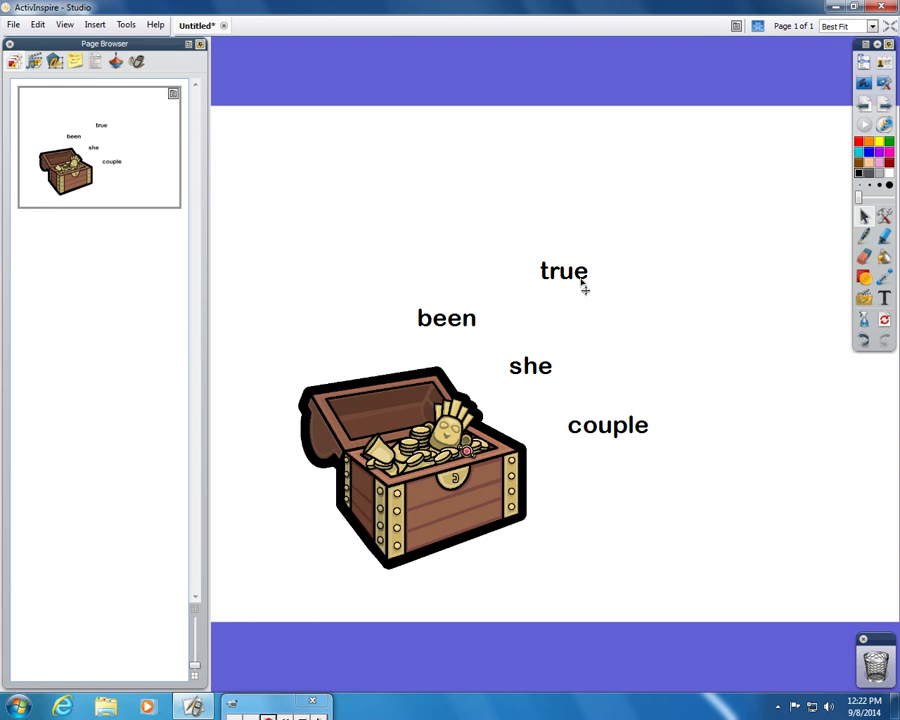
{"action": "left_click_drag", "start_coordinate": [566, 279], "coordinate": [440, 445]}
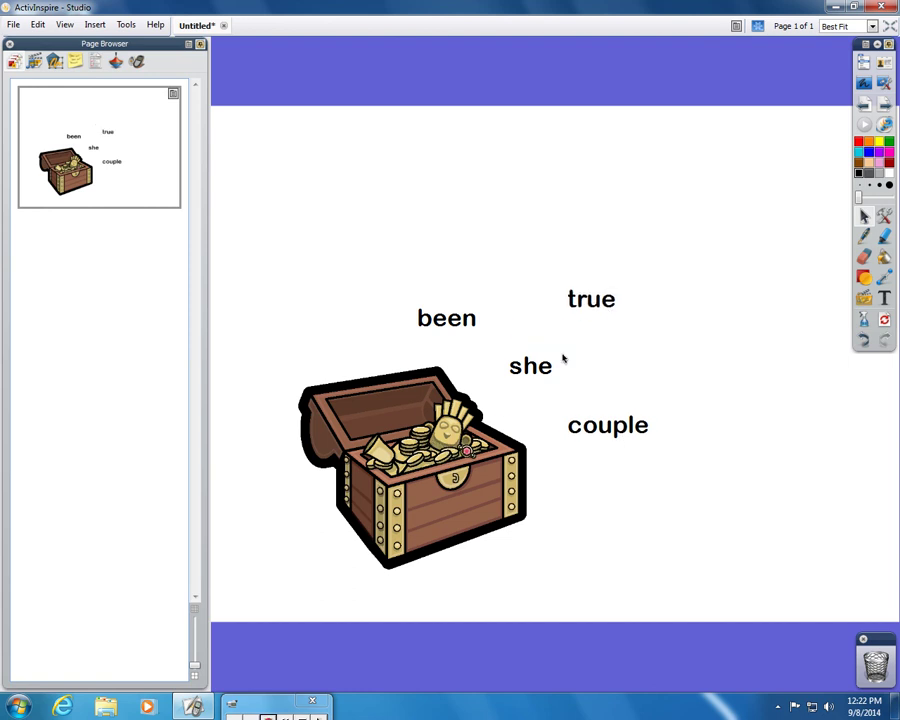
{"action": "left_click_drag", "start_coordinate": [544, 368], "coordinate": [582, 372]}
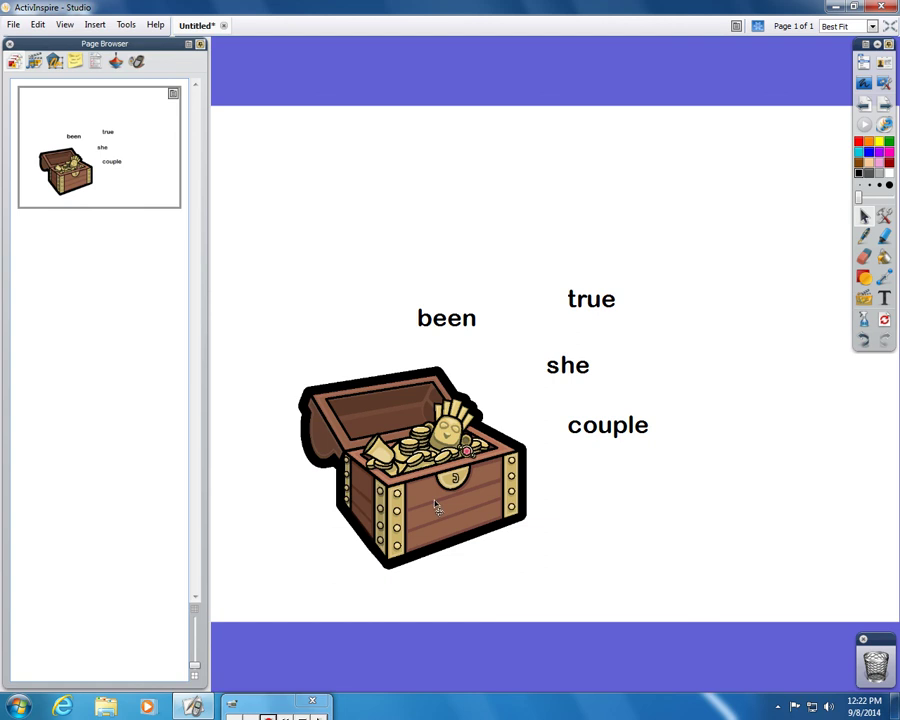
Select the treasure chest image beside the words, then deselect it on empty canvas
{"action": "left_click", "coordinate": [425, 452]}
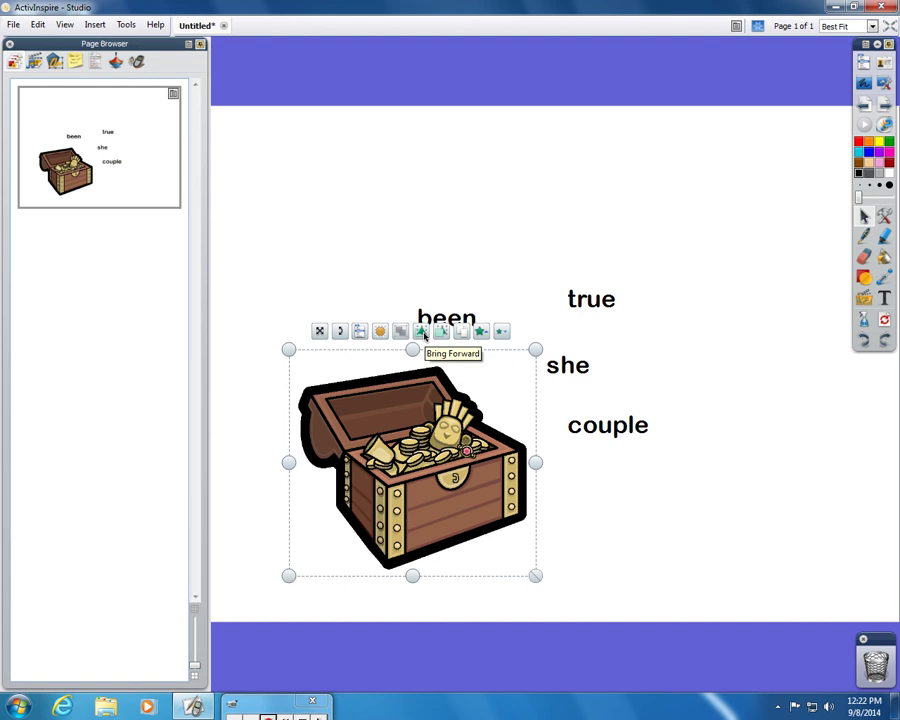
{"action": "left_click", "coordinate": [380, 287]}
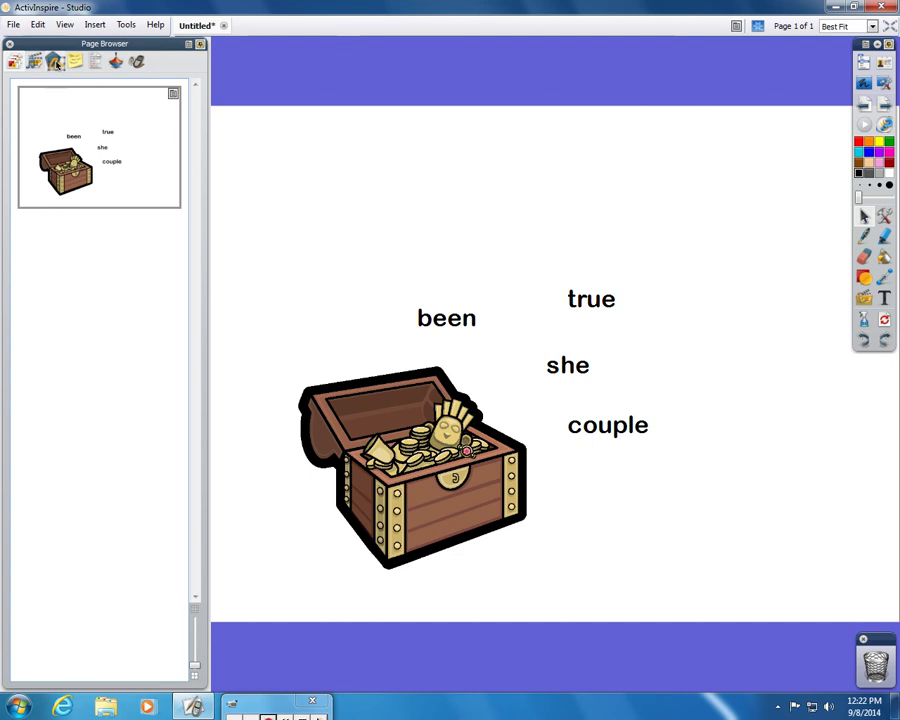
In the Object Browser, move 'treasure' to the top of the Middle Layer above the four words
{"action": "left_click", "coordinate": [56, 63]}
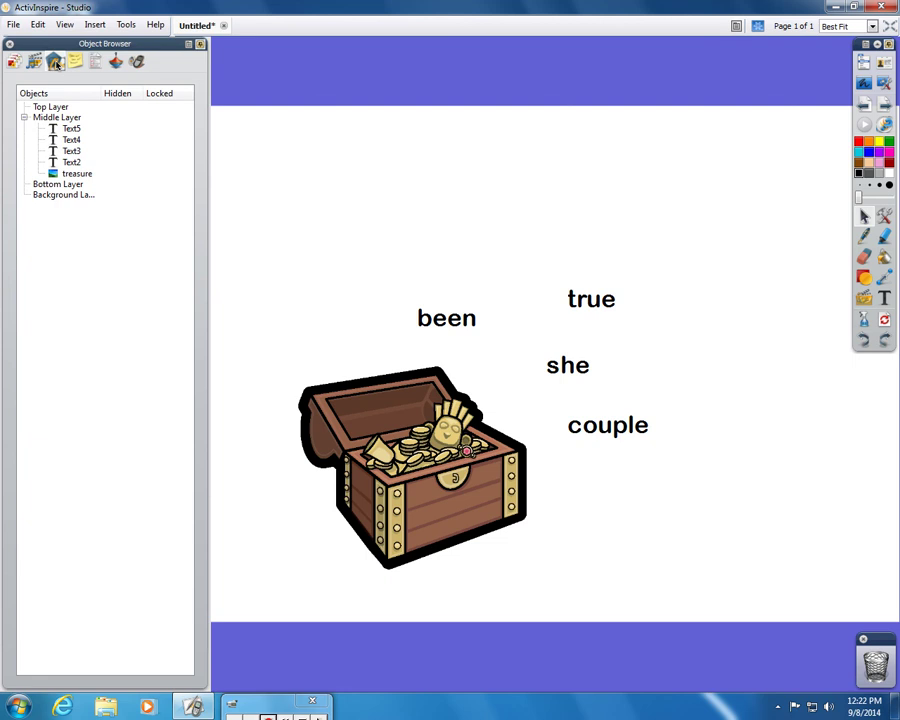
{"action": "left_click", "coordinate": [74, 175]}
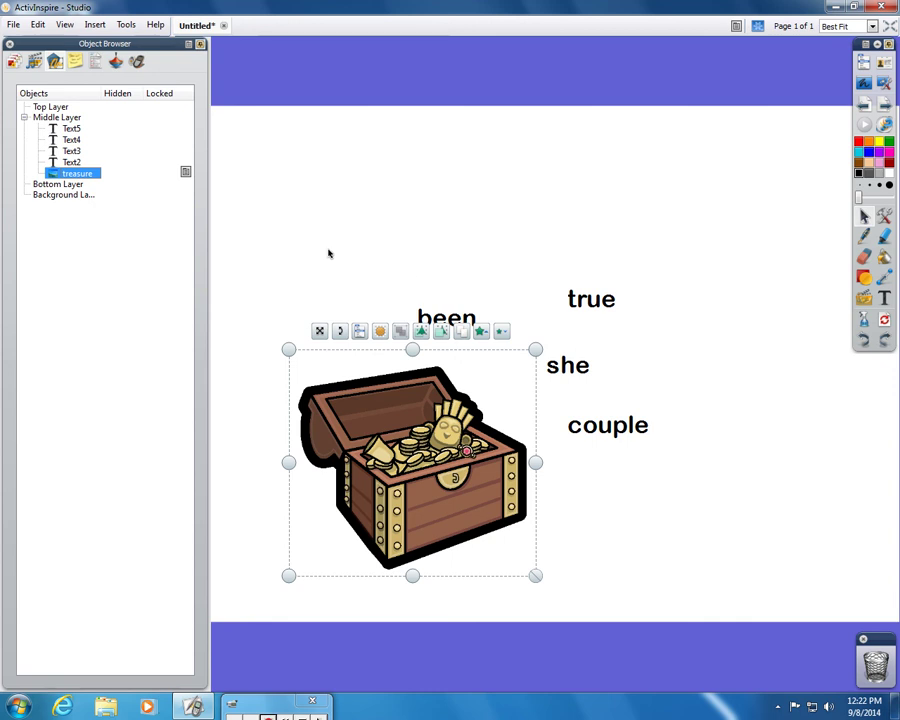
{"action": "left_click", "coordinate": [407, 236]}
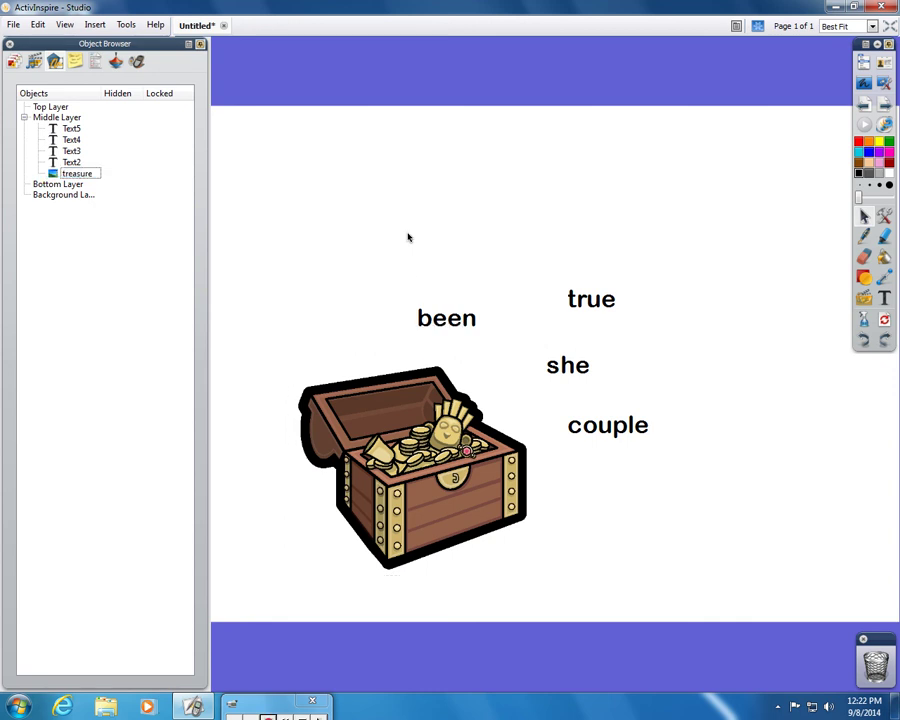
{"action": "left_click", "coordinate": [77, 175]}
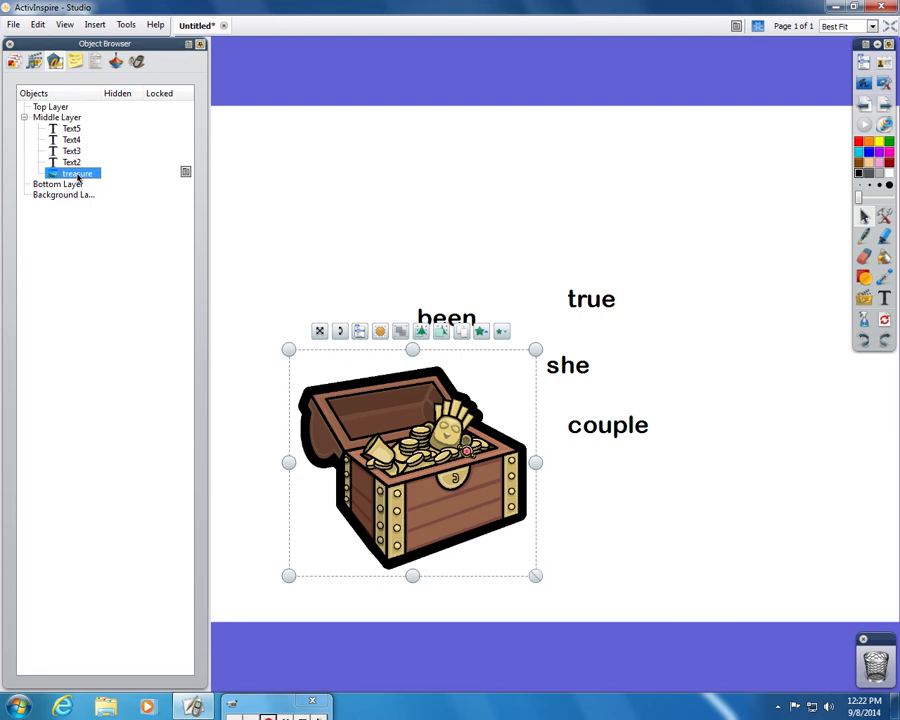
{"action": "left_click_drag", "start_coordinate": [77, 177], "coordinate": [88, 131]}
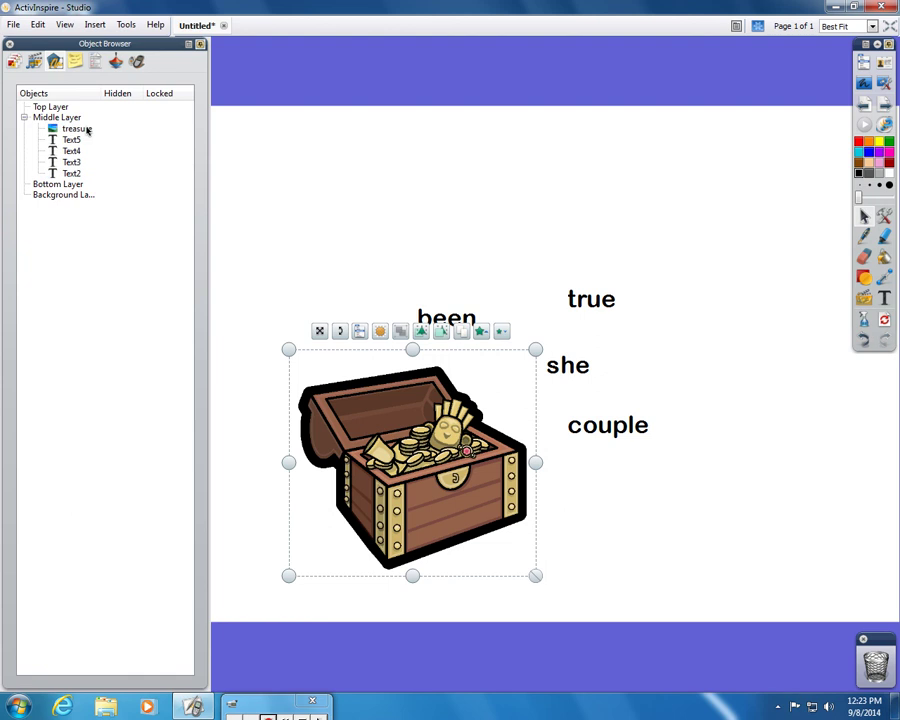
{"action": "left_click", "coordinate": [315, 148]}
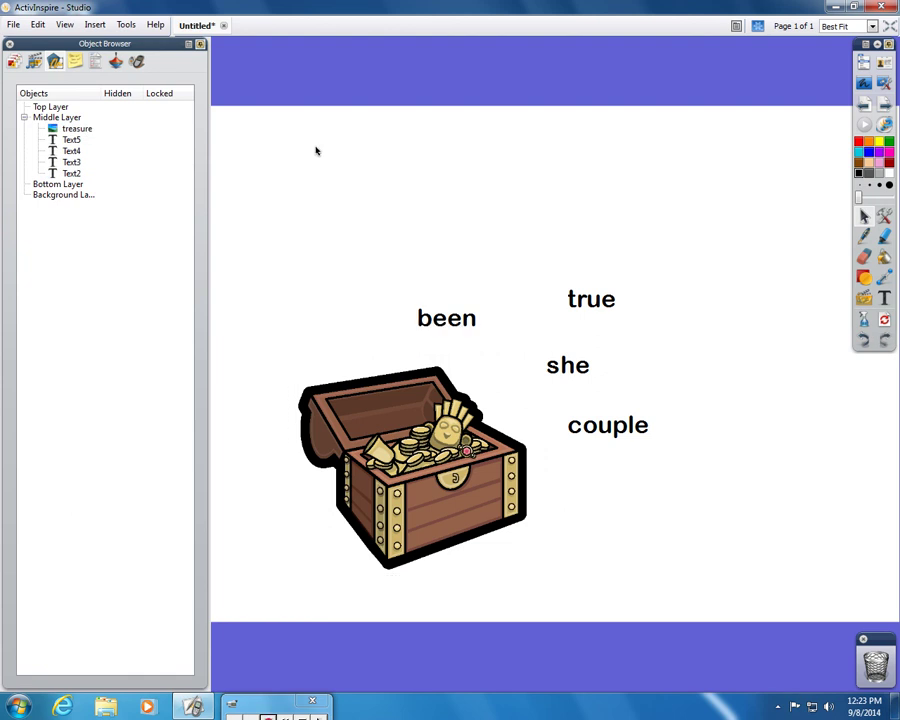
Tuck been, she, couple and true under the chest, then nudge the chest to check
{"action": "left_click_drag", "start_coordinate": [457, 327], "coordinate": [466, 453]}
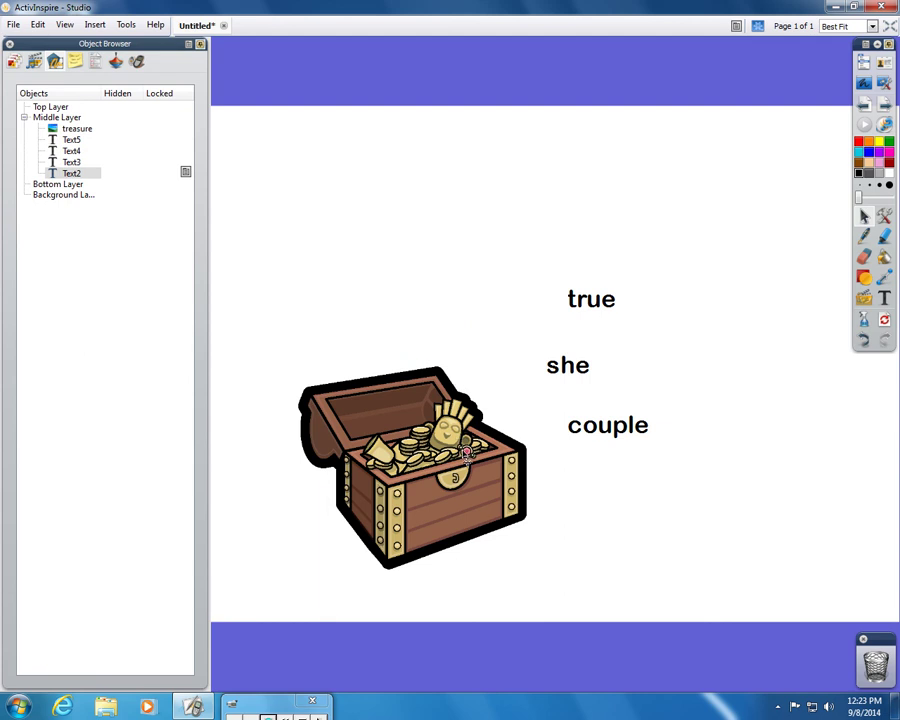
{"action": "left_click_drag", "start_coordinate": [585, 378], "coordinate": [478, 455]}
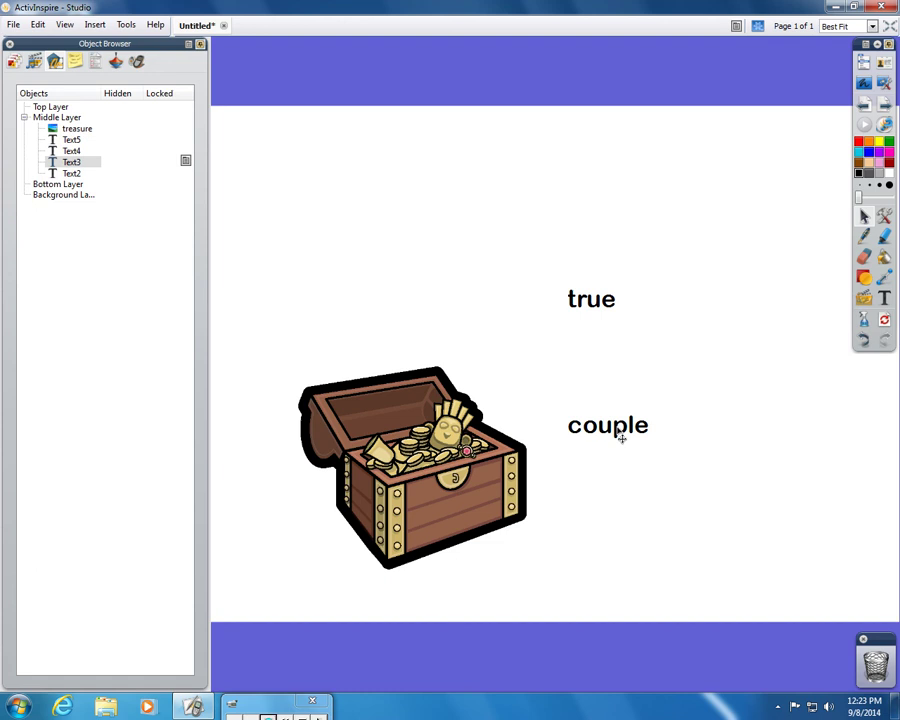
{"action": "left_click_drag", "start_coordinate": [621, 434], "coordinate": [467, 453]}
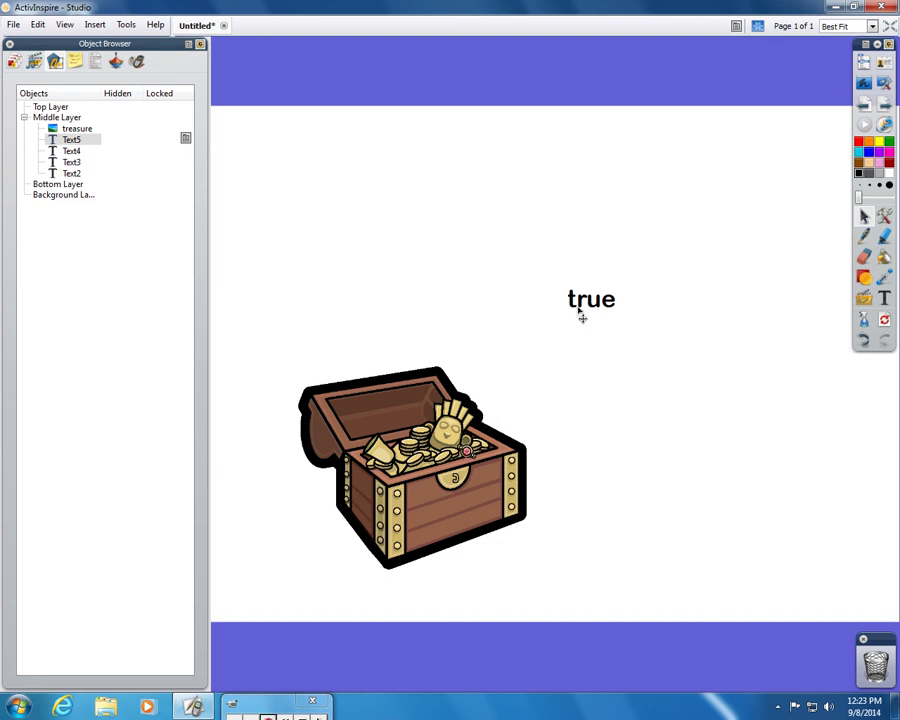
{"action": "left_click_drag", "start_coordinate": [597, 307], "coordinate": [467, 452]}
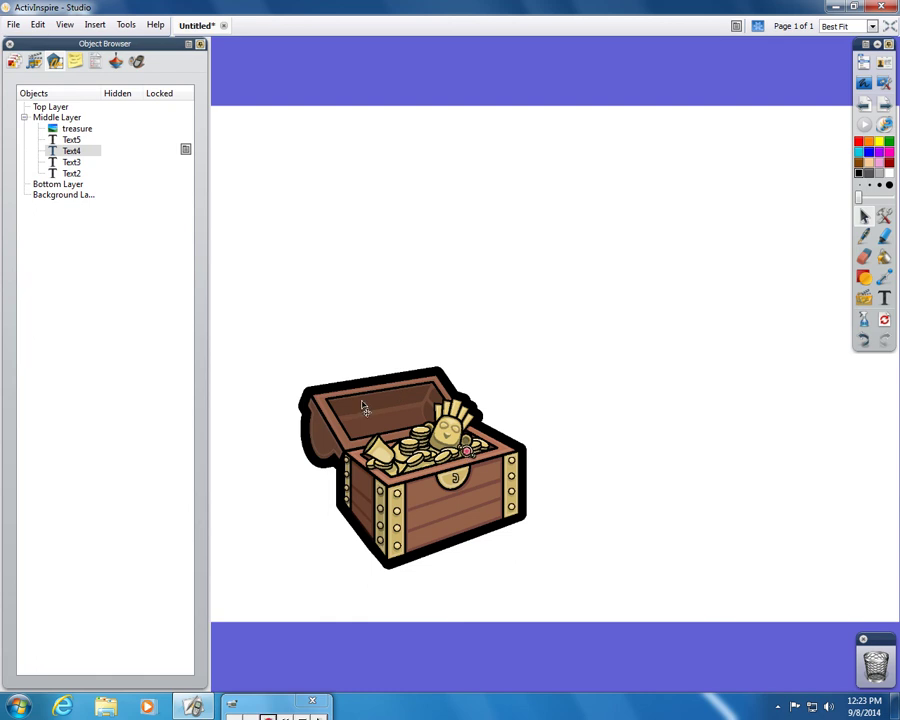
{"action": "mouse_move", "coordinate": [365, 405]}
{"action": "left_mouse_down"}
{"action": "mouse_move", "coordinate": [619, 345]}
{"action": "mouse_move", "coordinate": [382, 409]}
{"action": "mouse_move", "coordinate": [340, 447]}
{"action": "mouse_move", "coordinate": [365, 406]}
{"action": "left_mouse_up"}
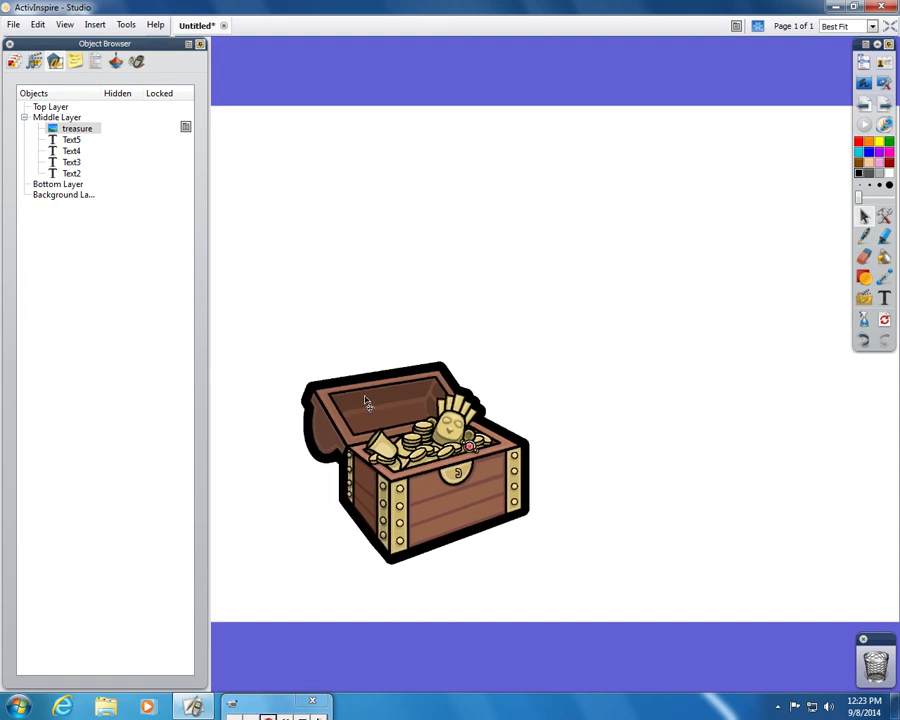
Set the treasure chest image to Locked from its Object Edit Menu
{"action": "left_click", "coordinate": [405, 397]}
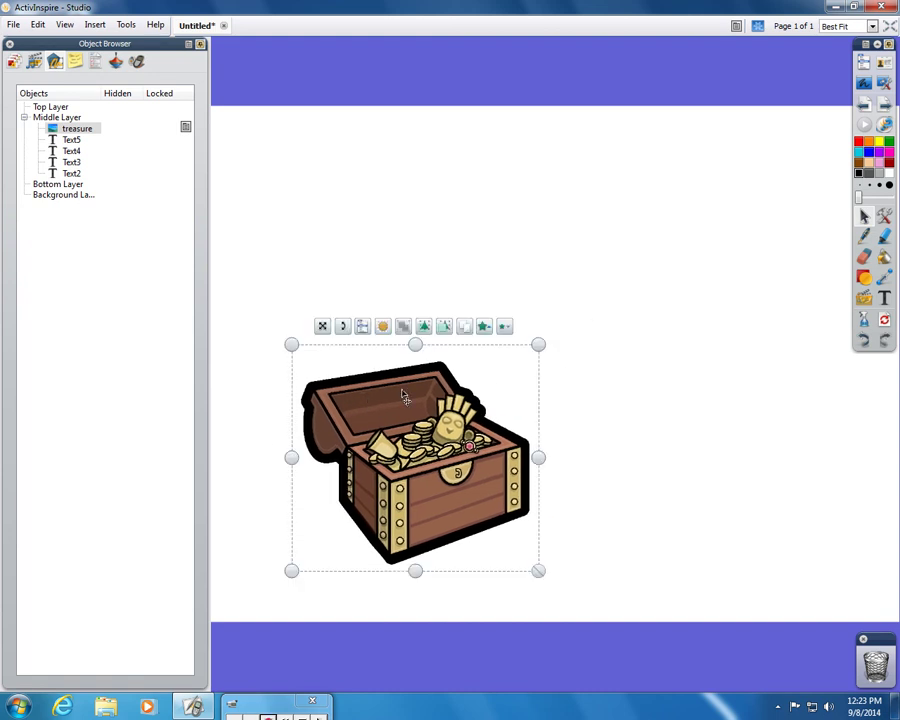
{"action": "left_click", "coordinate": [363, 328]}
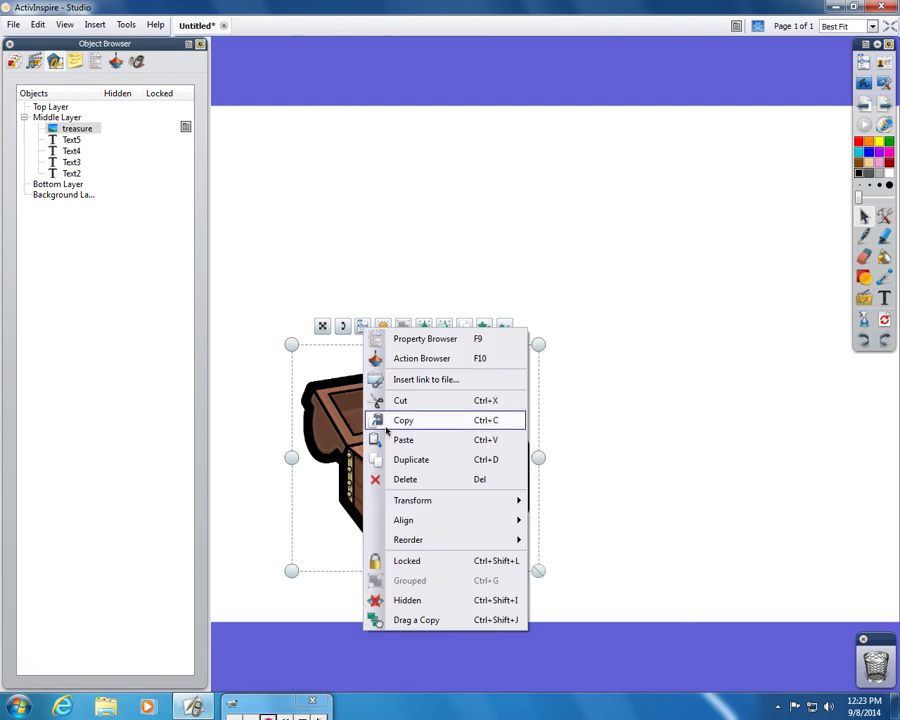
{"action": "left_click", "coordinate": [407, 561]}
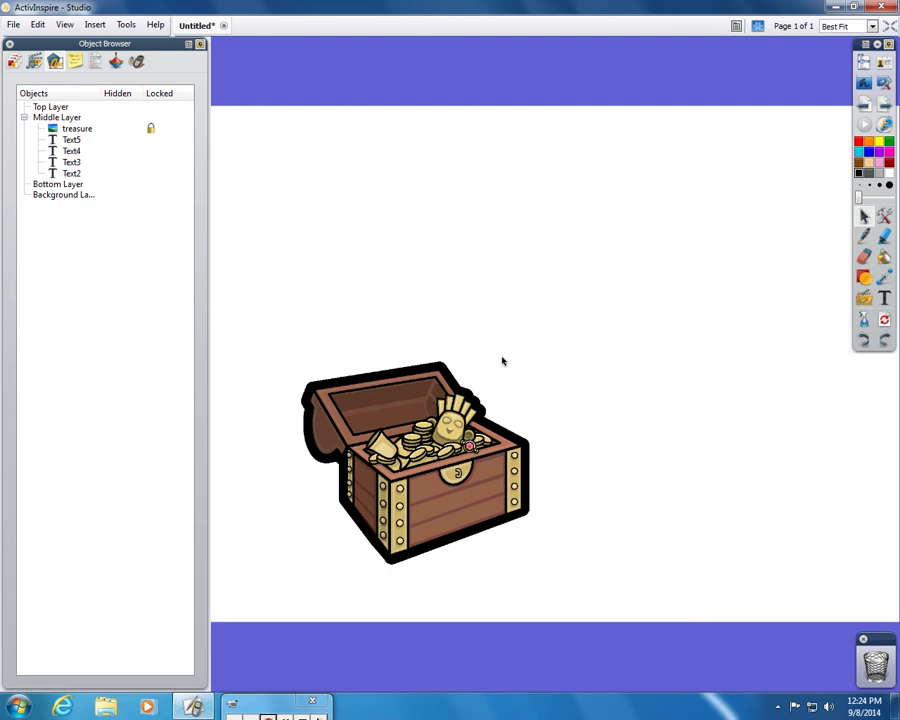
{"action": "left_click_drag", "start_coordinate": [478, 444], "coordinate": [624, 314]}
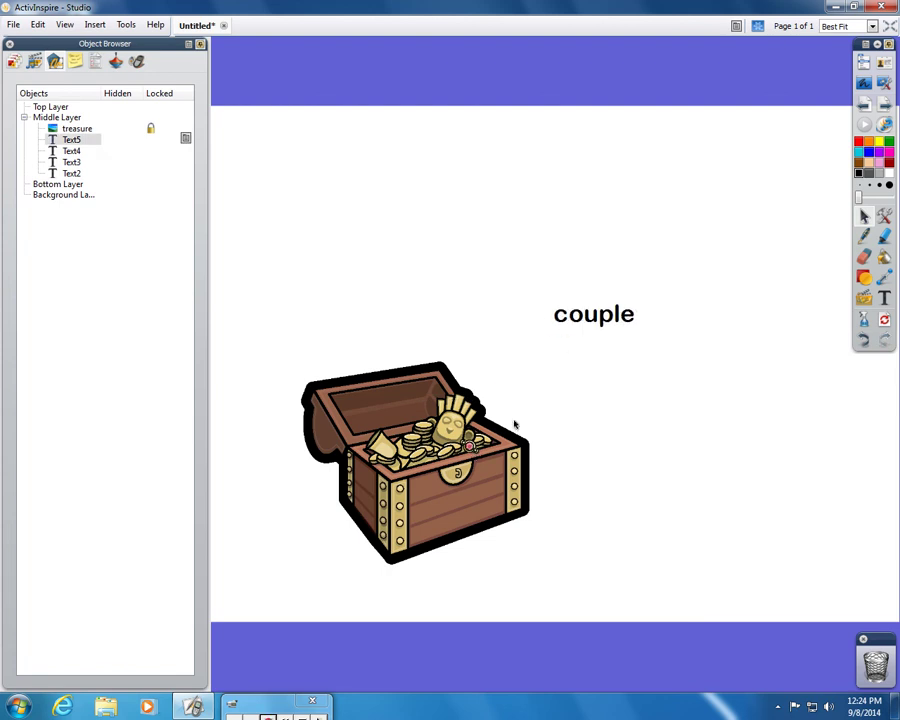
{"action": "left_click_drag", "start_coordinate": [472, 449], "coordinate": [658, 382]}
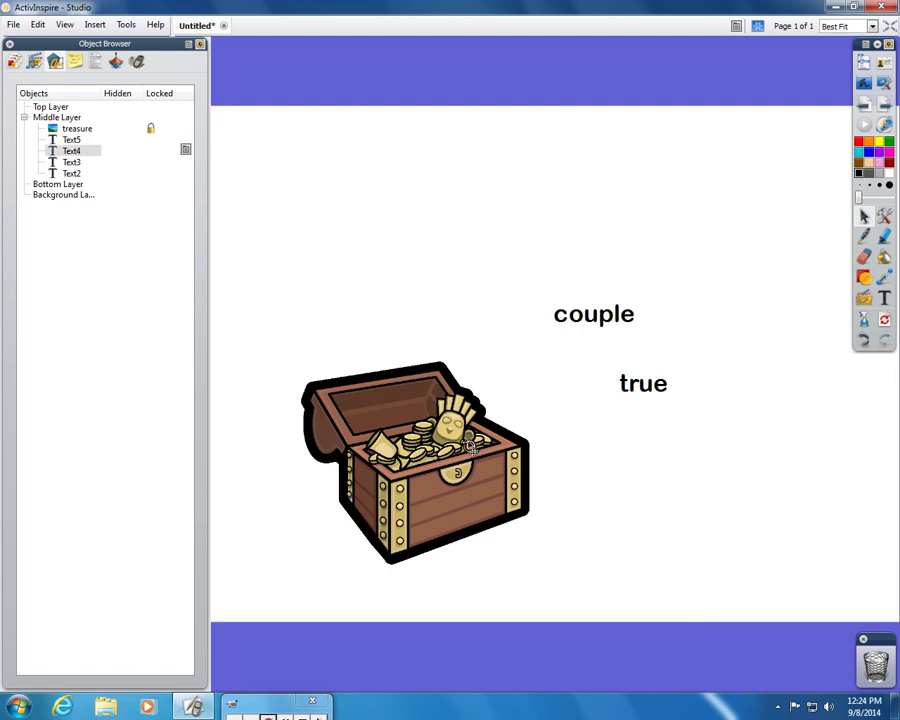
{"action": "left_click_drag", "start_coordinate": [470, 447], "coordinate": [473, 288]}
{"action": "left_click_drag", "start_coordinate": [470, 447], "coordinate": [623, 487]}
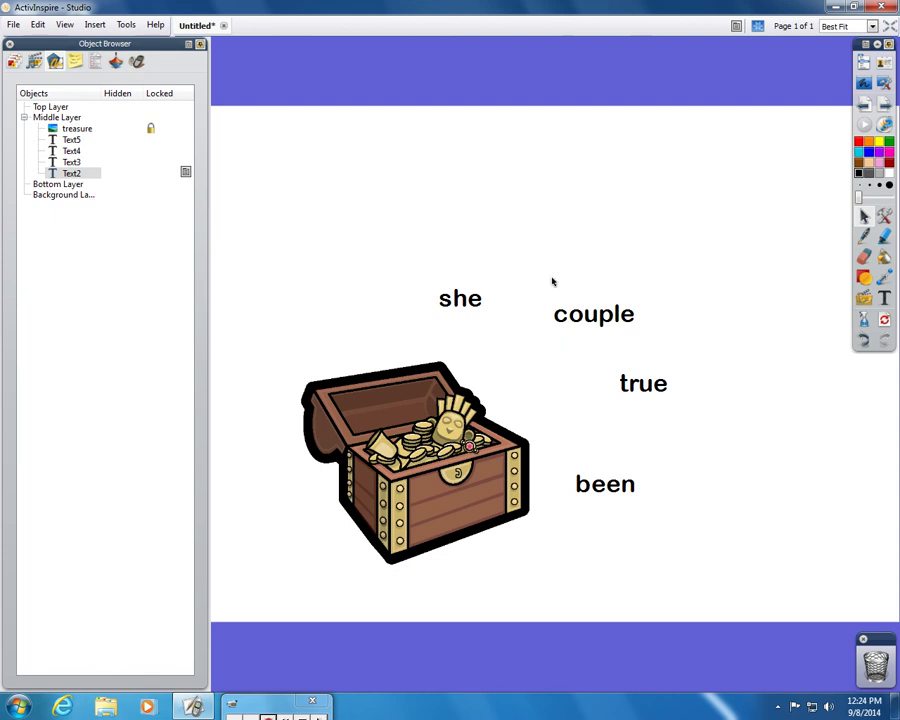
{"action": "left_click_drag", "start_coordinate": [462, 298], "coordinate": [420, 450]}
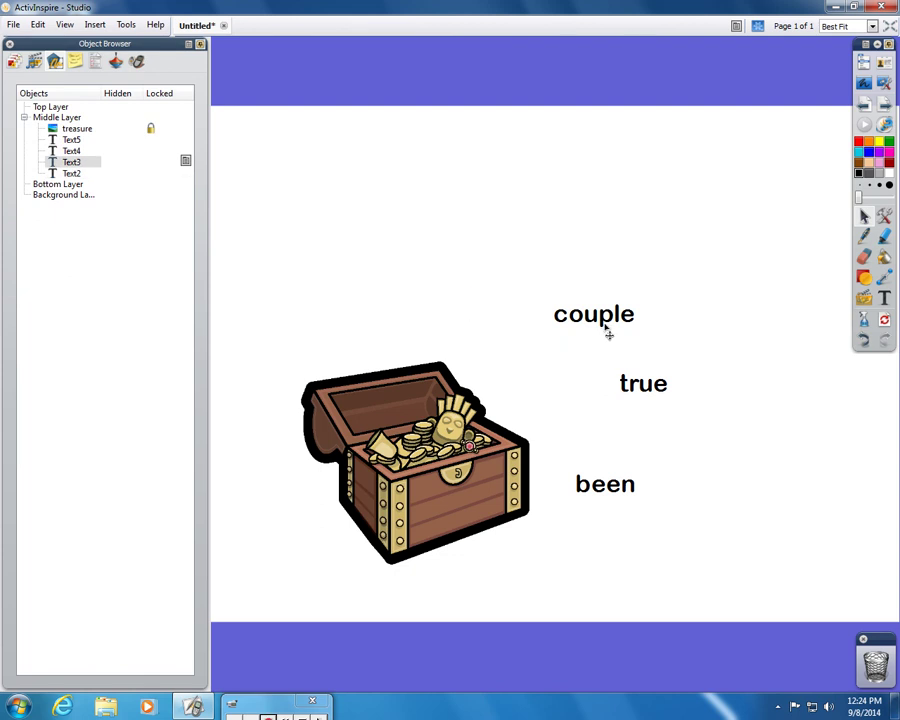
{"action": "left_click_drag", "start_coordinate": [609, 330], "coordinate": [440, 450]}
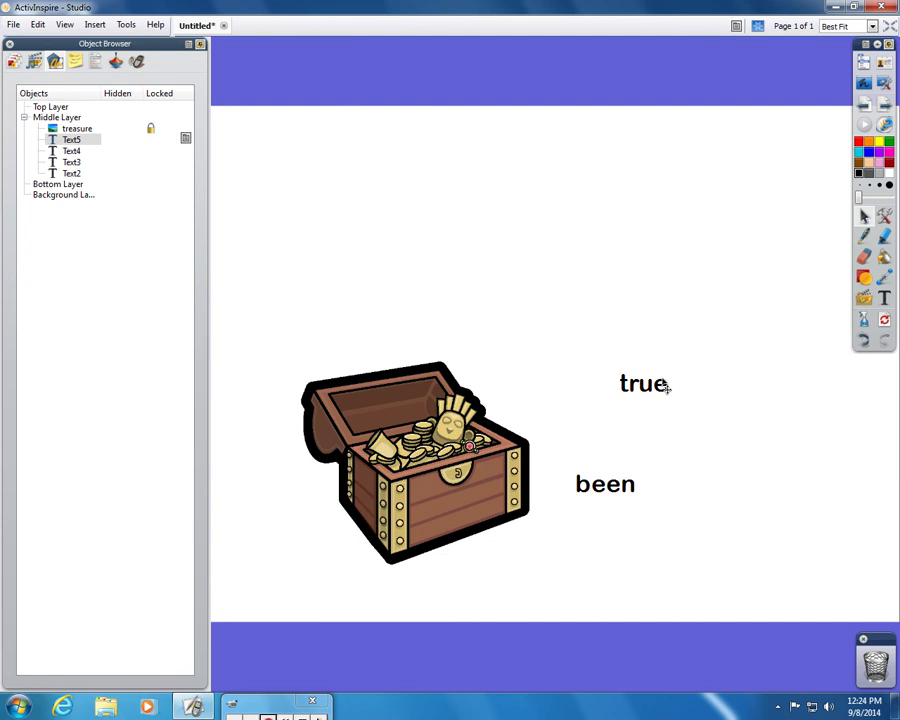
{"action": "left_click_drag", "start_coordinate": [660, 392], "coordinate": [440, 450]}
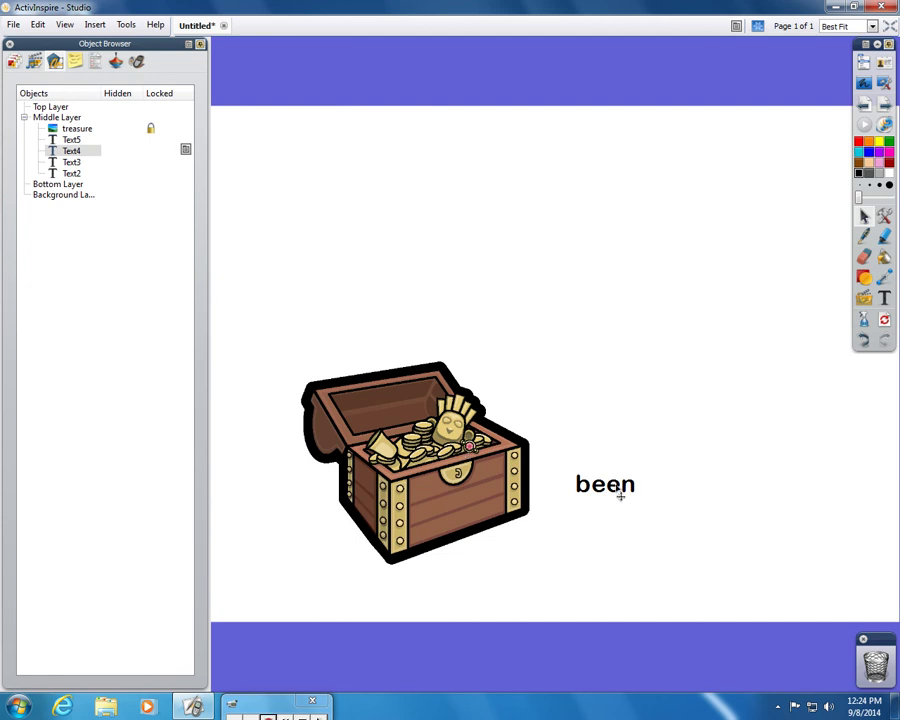
{"action": "left_click_drag", "start_coordinate": [627, 497], "coordinate": [440, 450]}
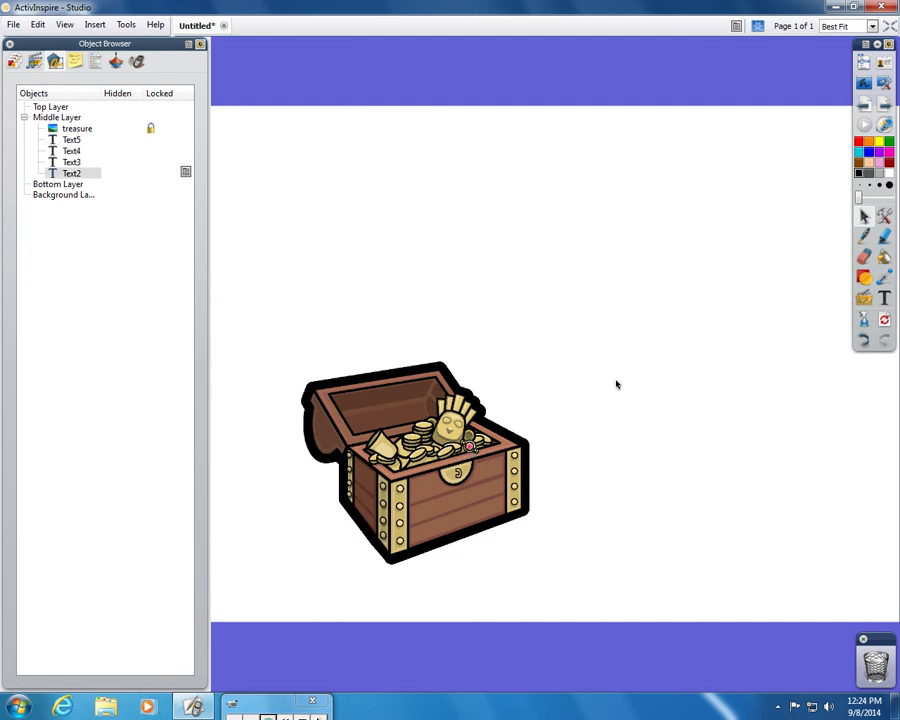